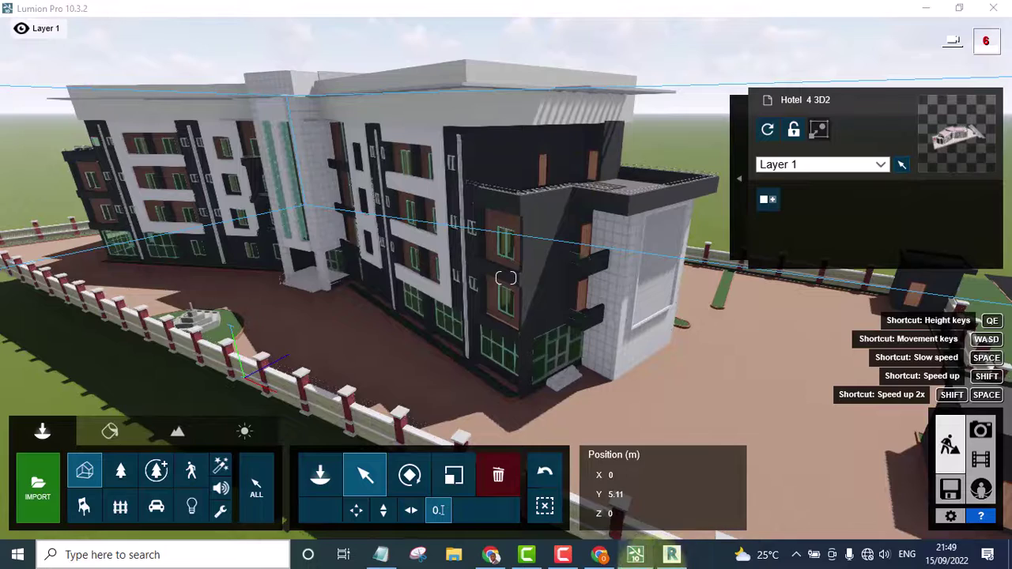
Step: Switch to Revit and start exporting the 3D hotel model to Lumion, with textures collected and nodes exported
click(670, 556)
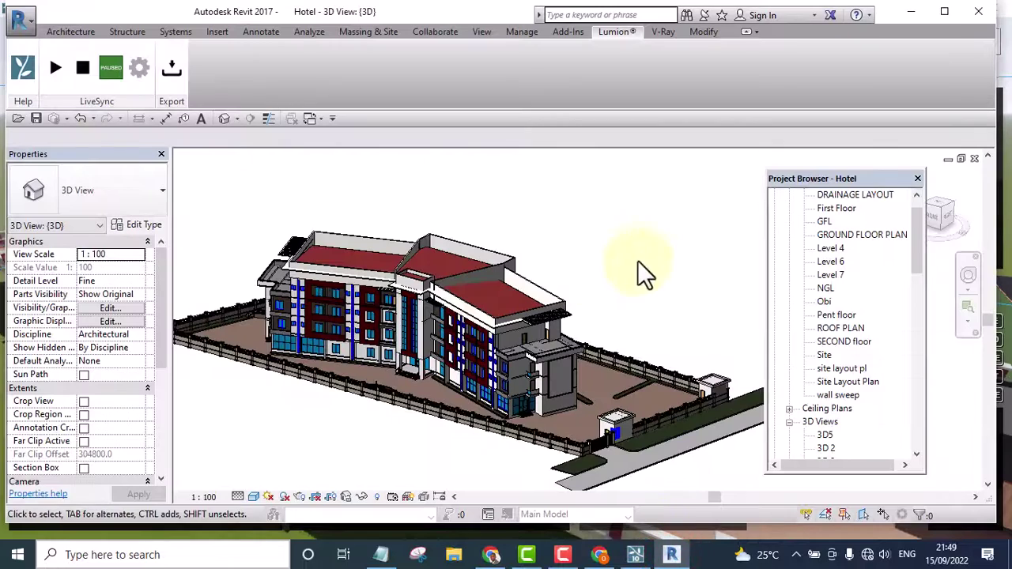
shift+middle_drag(690, 312, 601, 320)
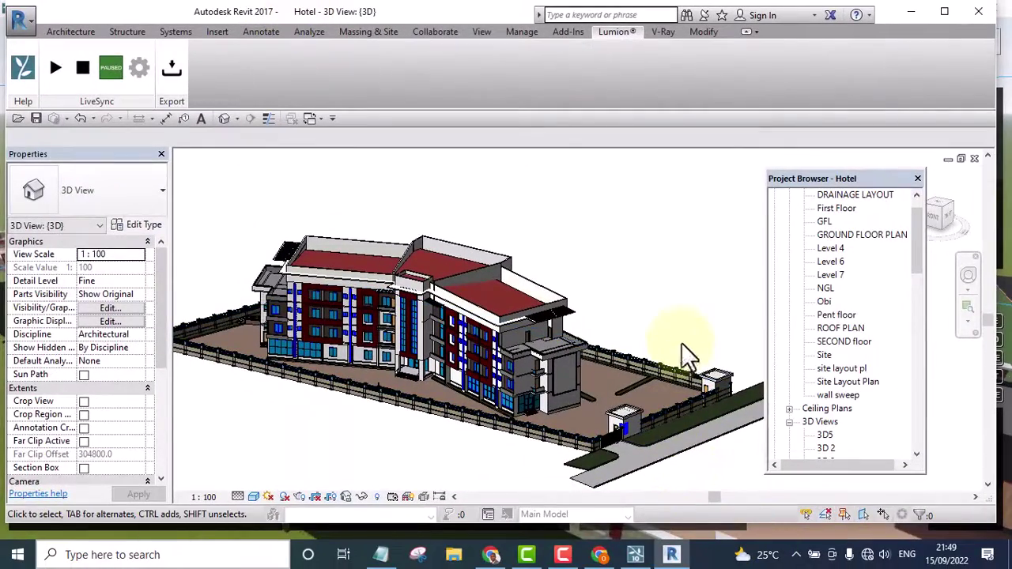
shift+middle_drag(620, 427, 678, 484)
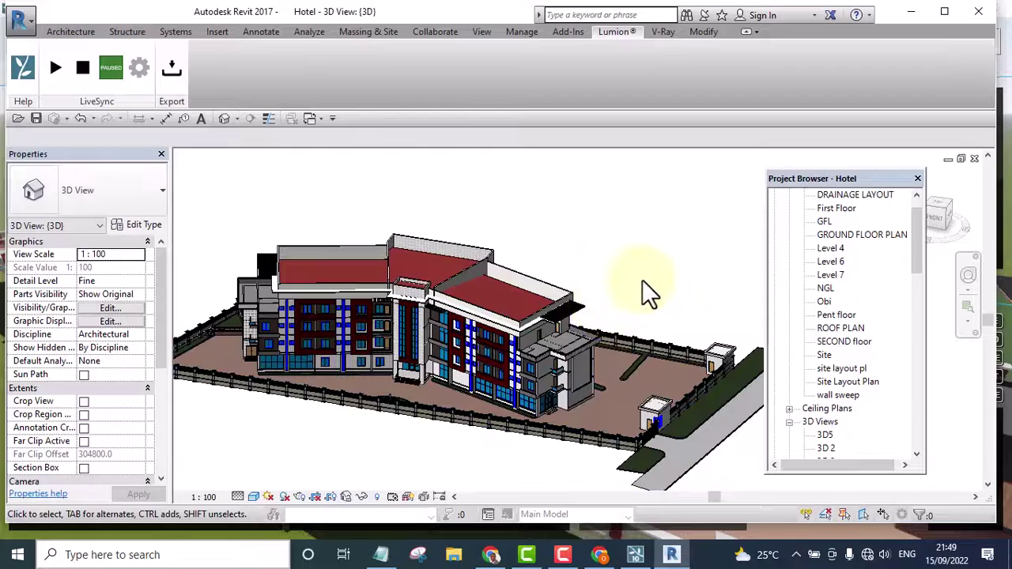
shift+middle_drag(642, 279, 630, 351)
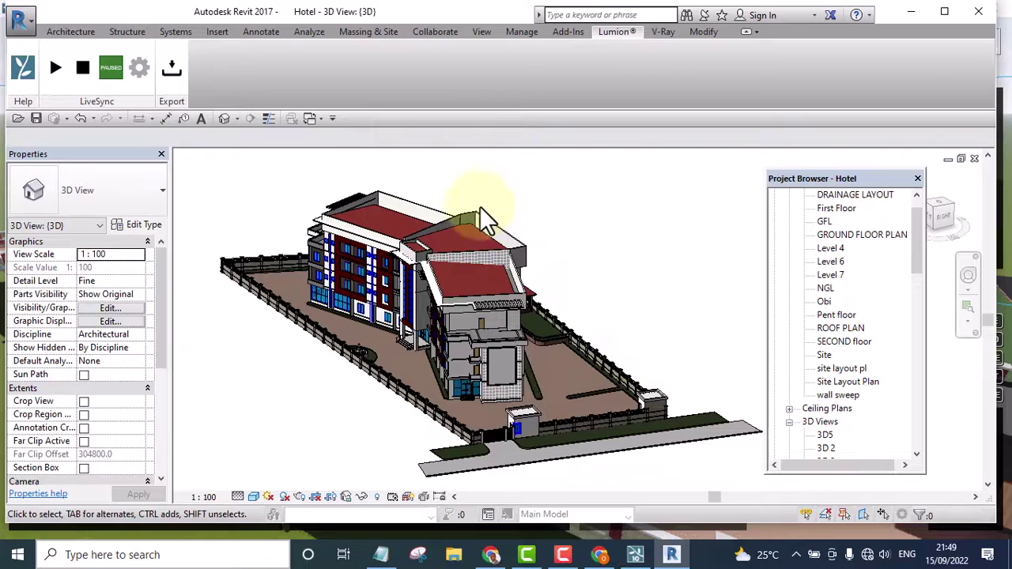
click(172, 69)
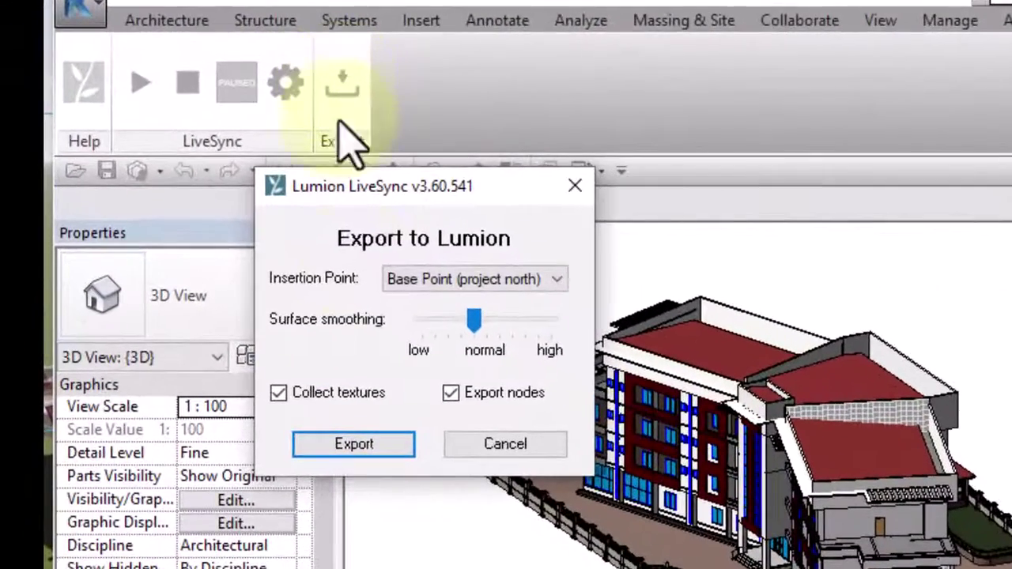
click(355, 443)
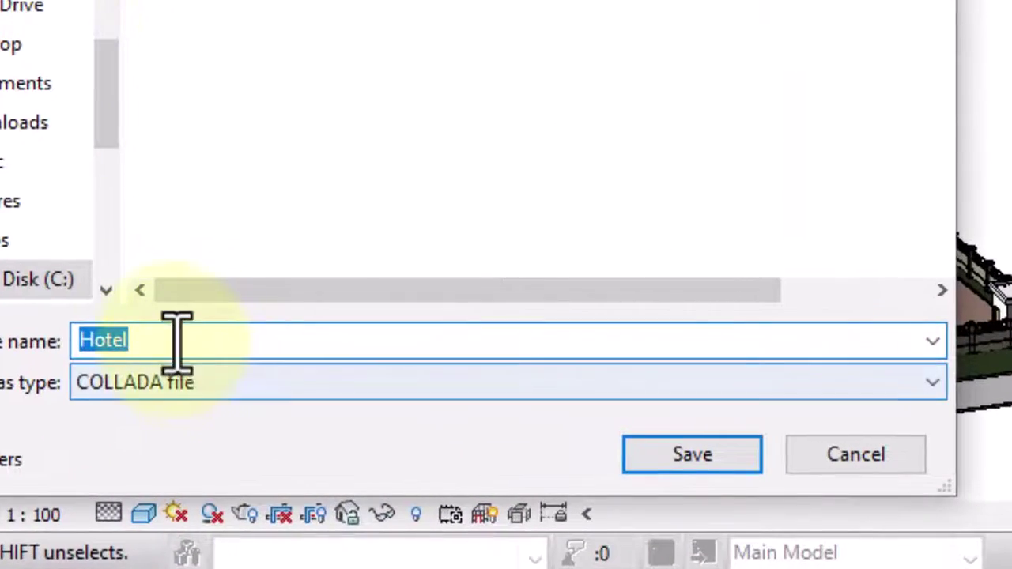
Step: Save the export as the COLLADA file Hotel in the Lumion Tutorial folder
click(177, 341)
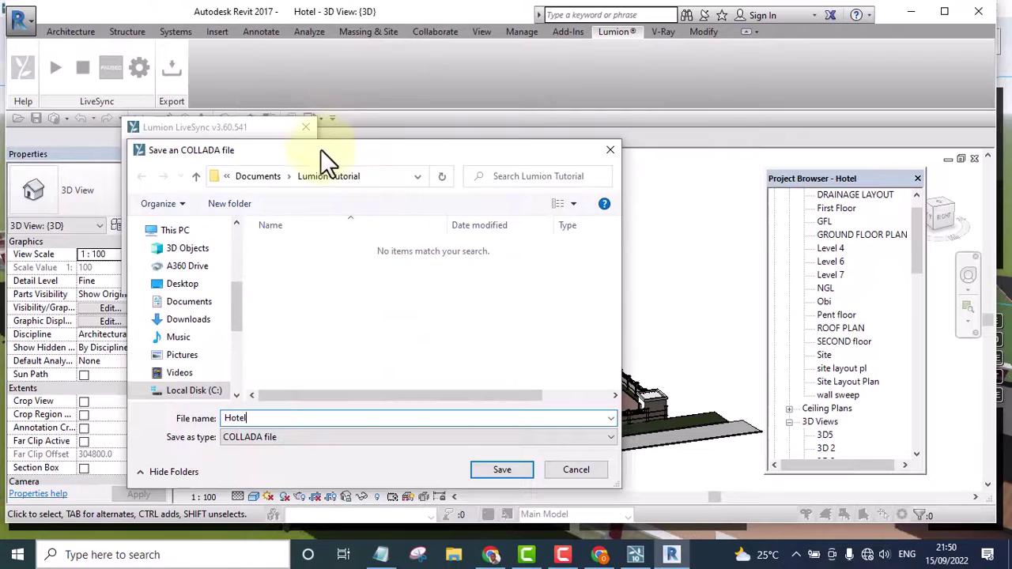
drag(320, 149, 111, 215)
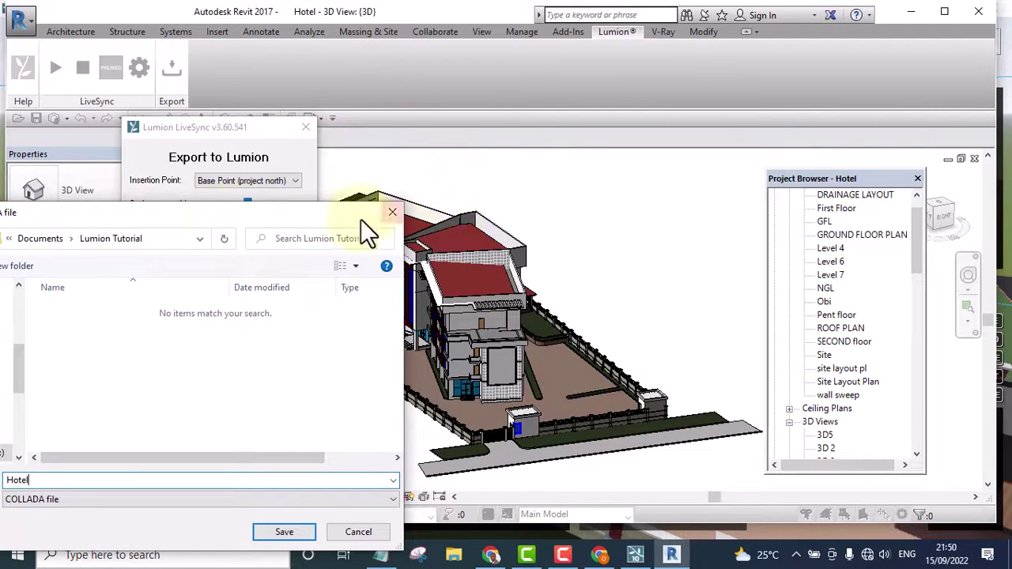
drag(180, 215, 339, 110)
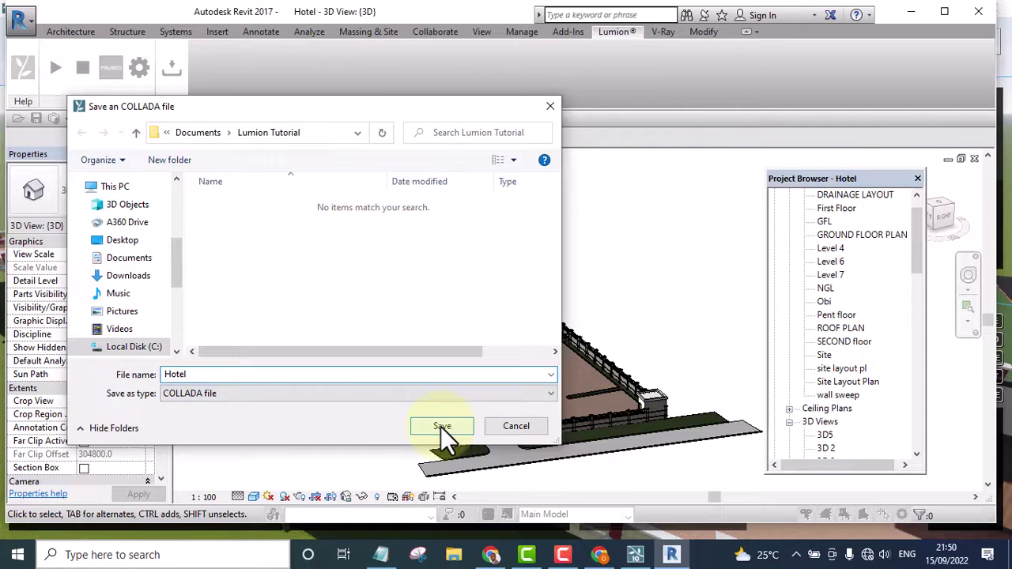
mouse_move(254, 110)
mouse_down()
mouse_move(314, 169)
mouse_move(335, 211)
mouse_move(245, 94)
mouse_up()
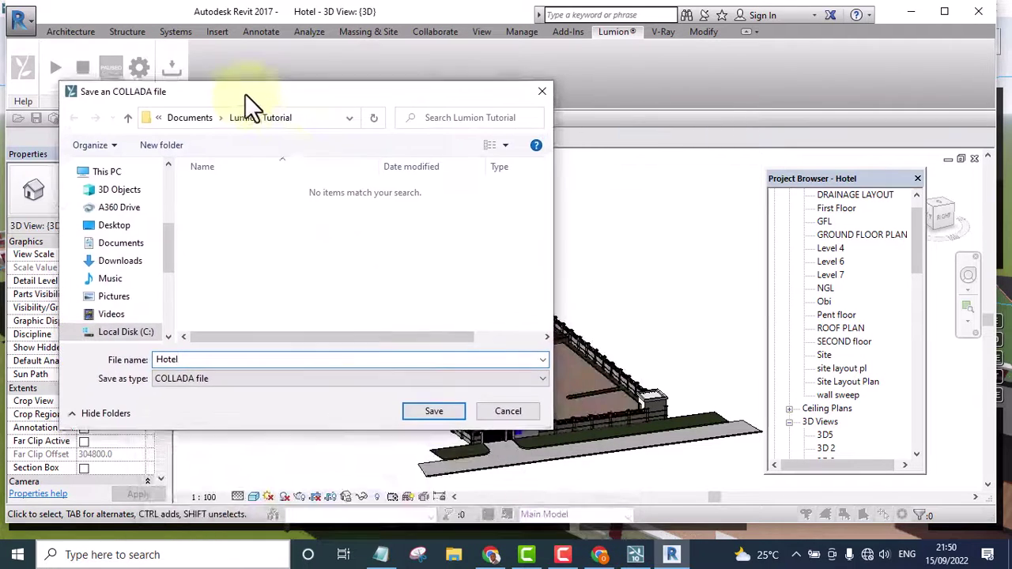
click(429, 410)
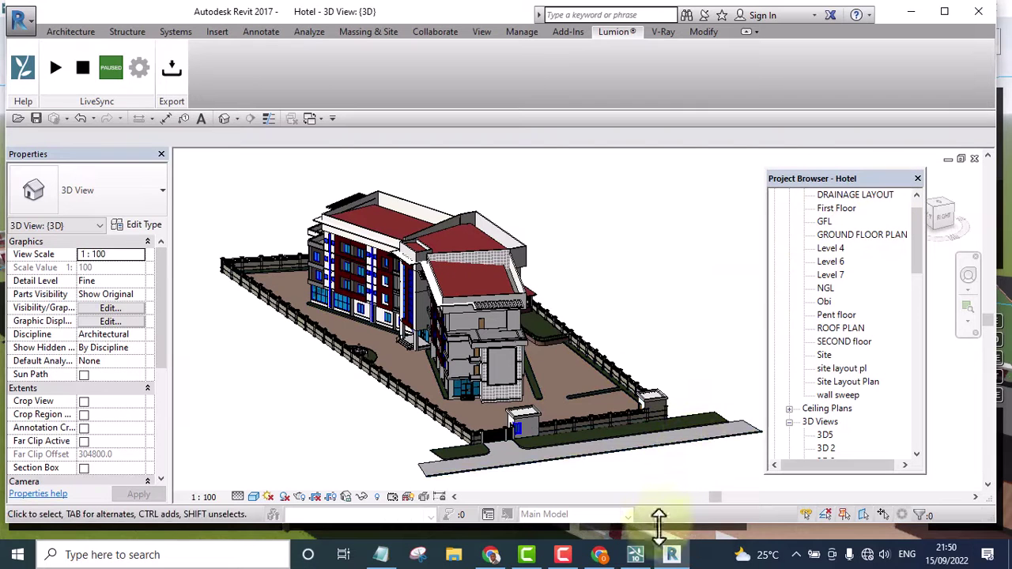
Step: Switch to Lumion and select the imported hotel model in the scene
click(637, 557)
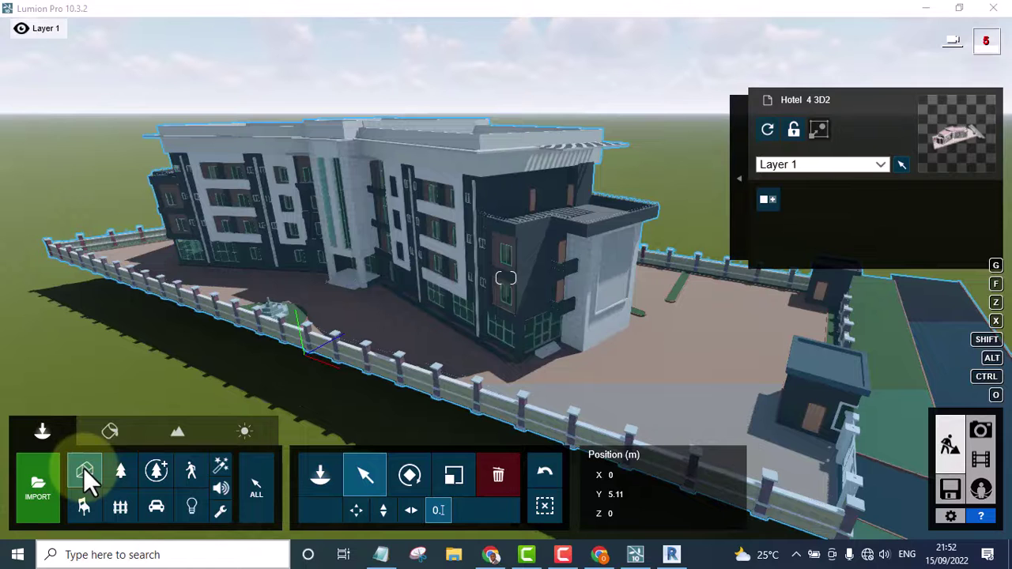
click(373, 478)
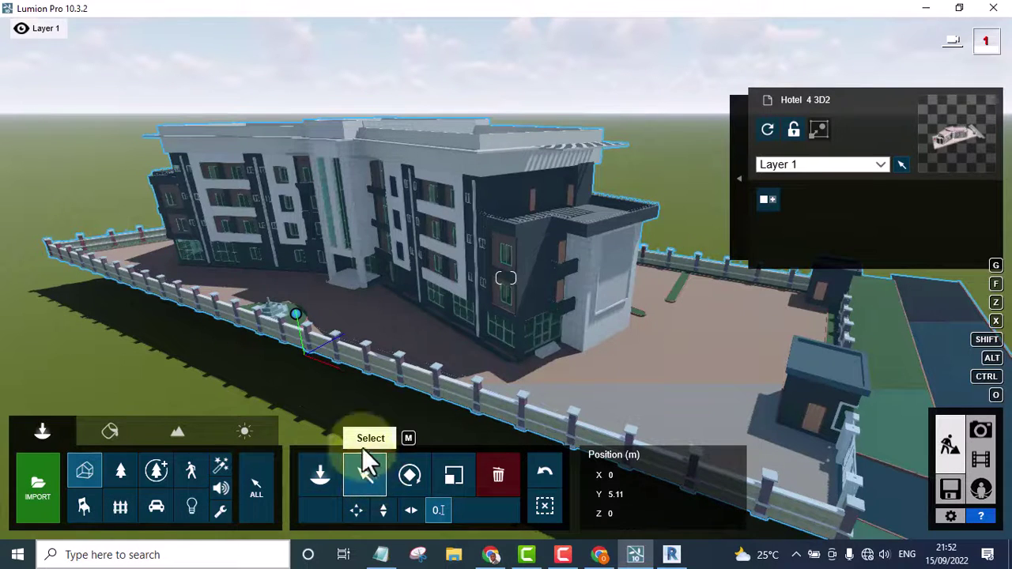
click(321, 377)
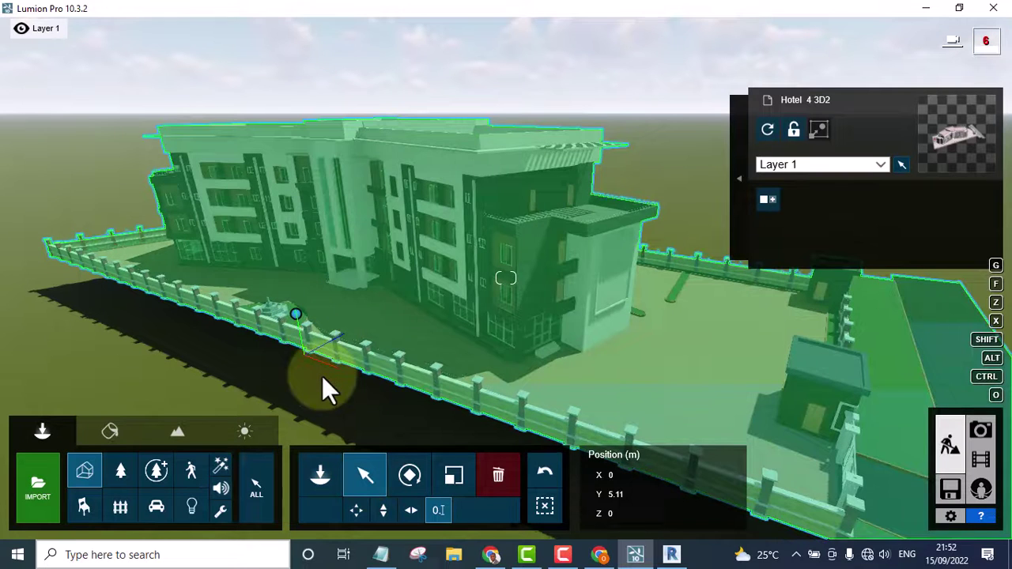
click(297, 316)
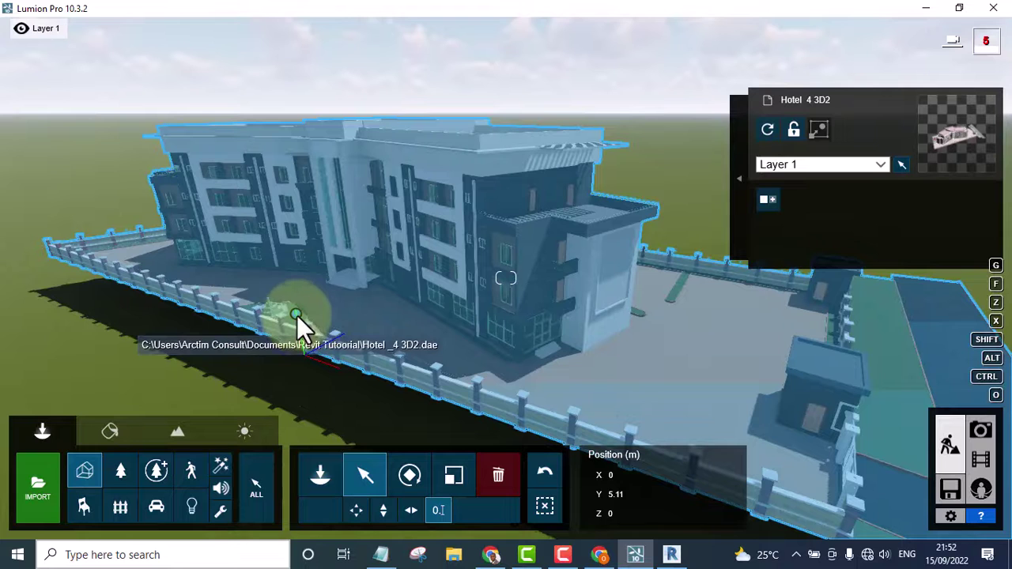
click(294, 313)
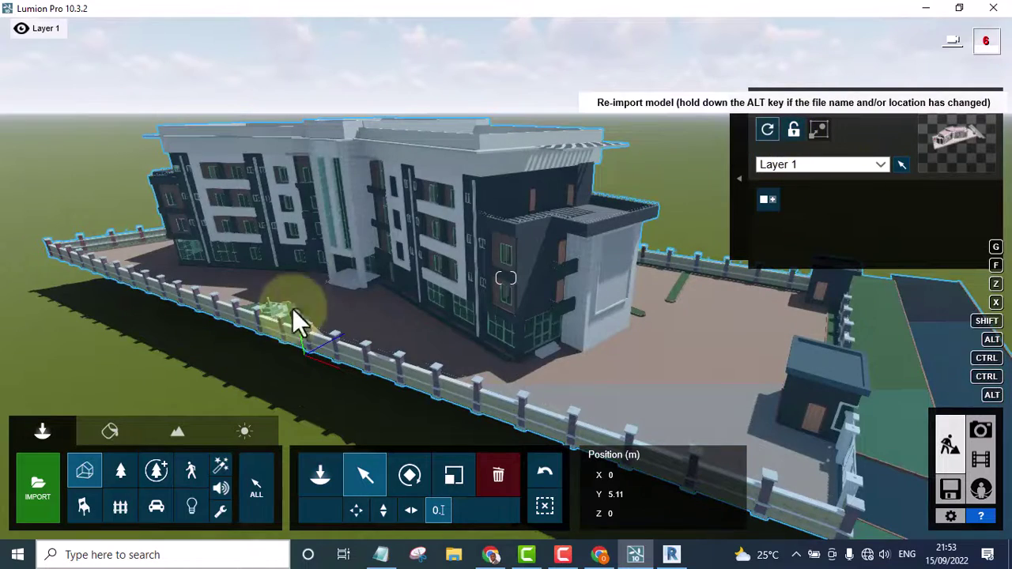
Step: Start re-importing the selected hotel model from a new file instead of its original path
click(766, 130)
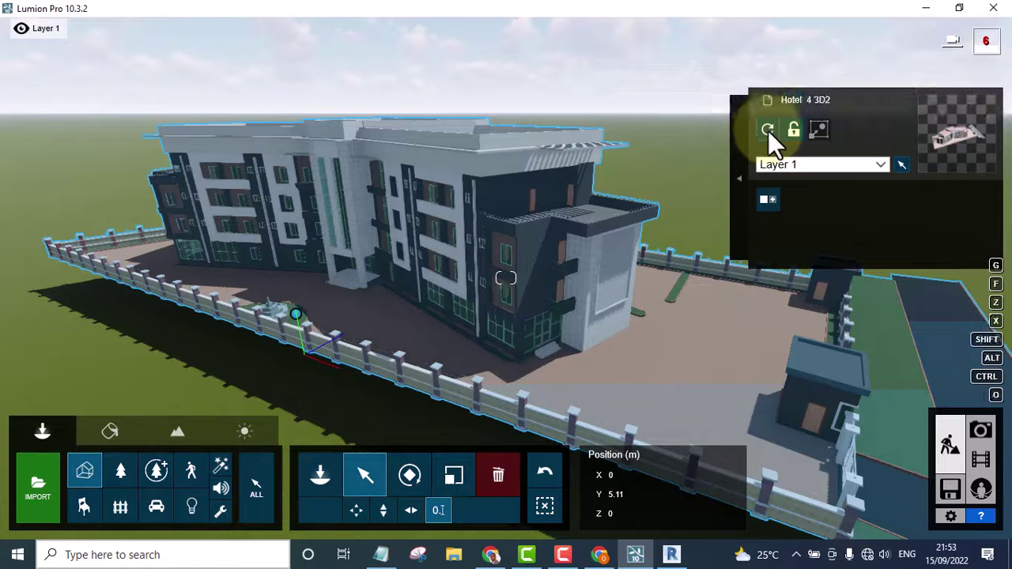
key(alt)
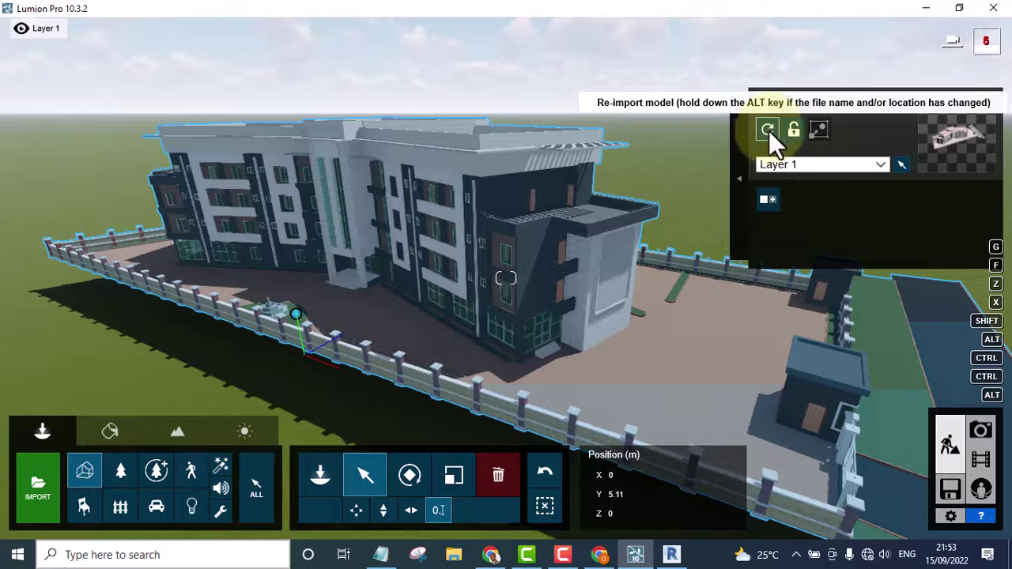
key(alt)
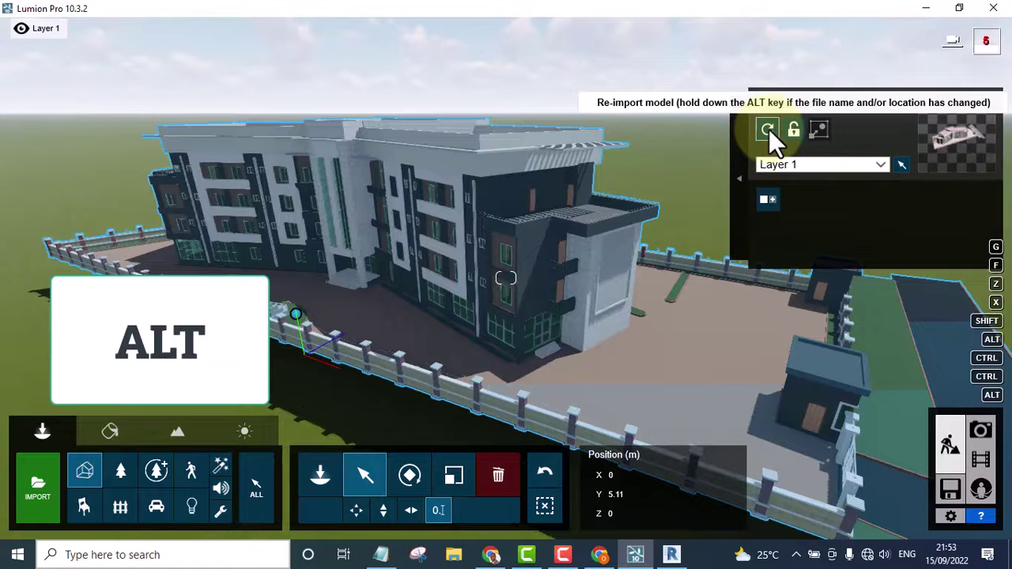
alt+click(768, 128)
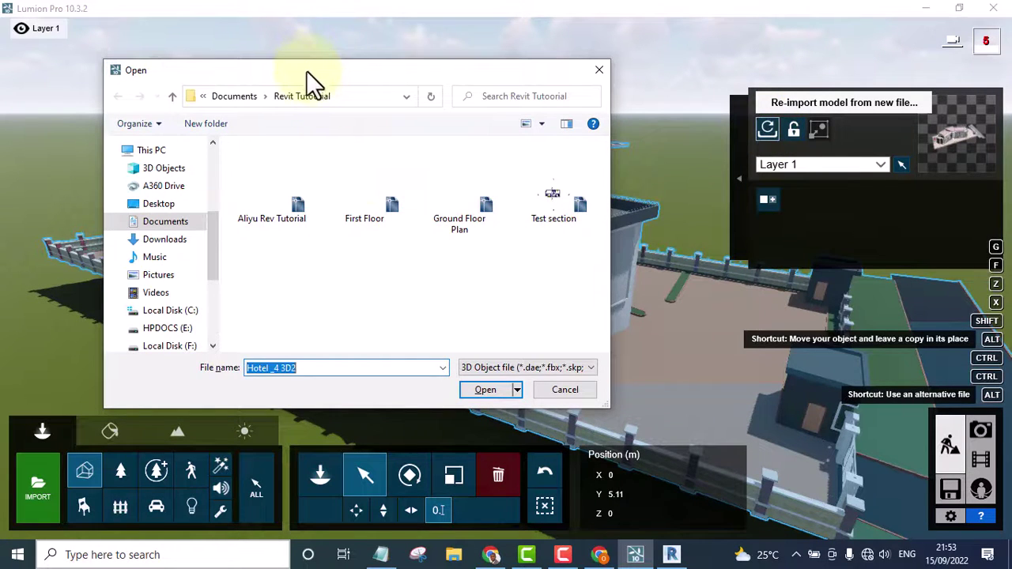
drag(308, 74, 324, 49)
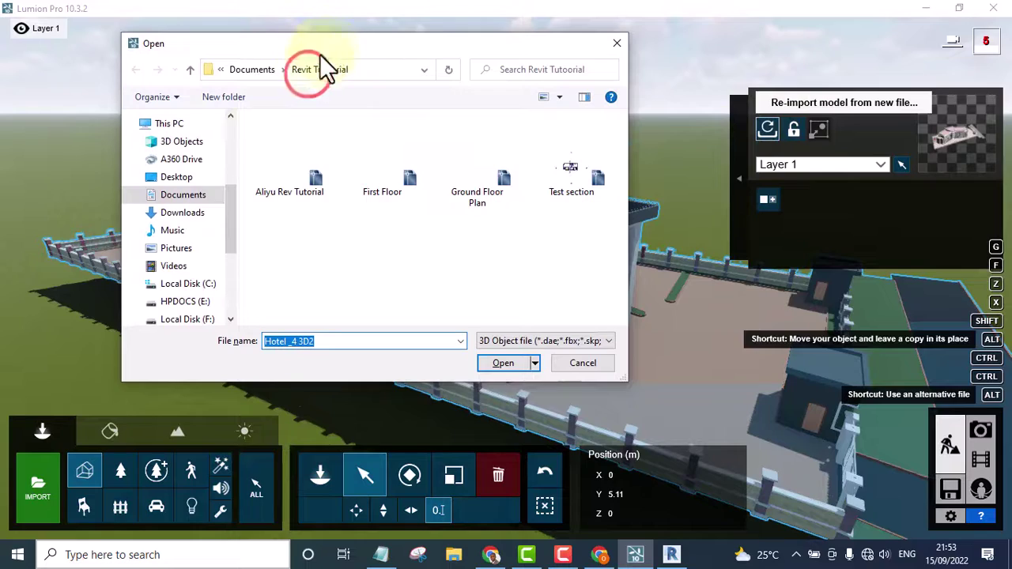
Step: Choose Hotel.dae from the Lumion Tutorial folder in Documents as the new source and re-import it
click(181, 197)
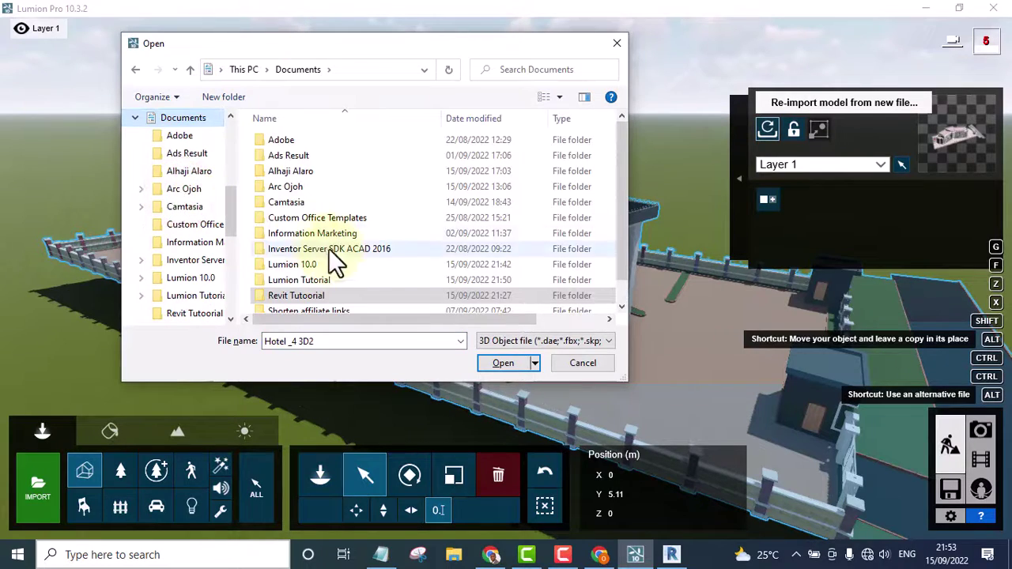
scroll(339, 281, down, 1)
click(313, 263)
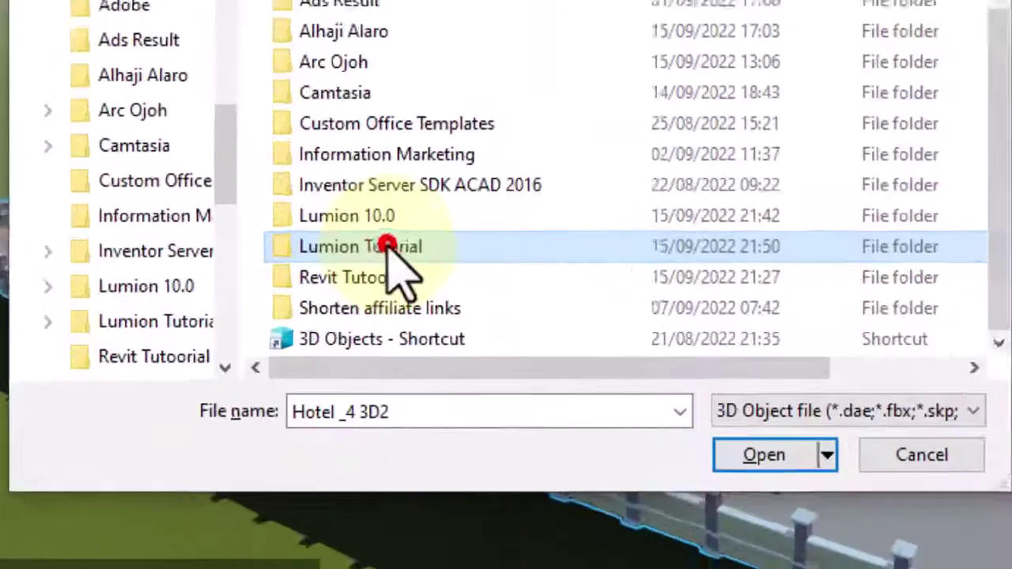
double_click(411, 249)
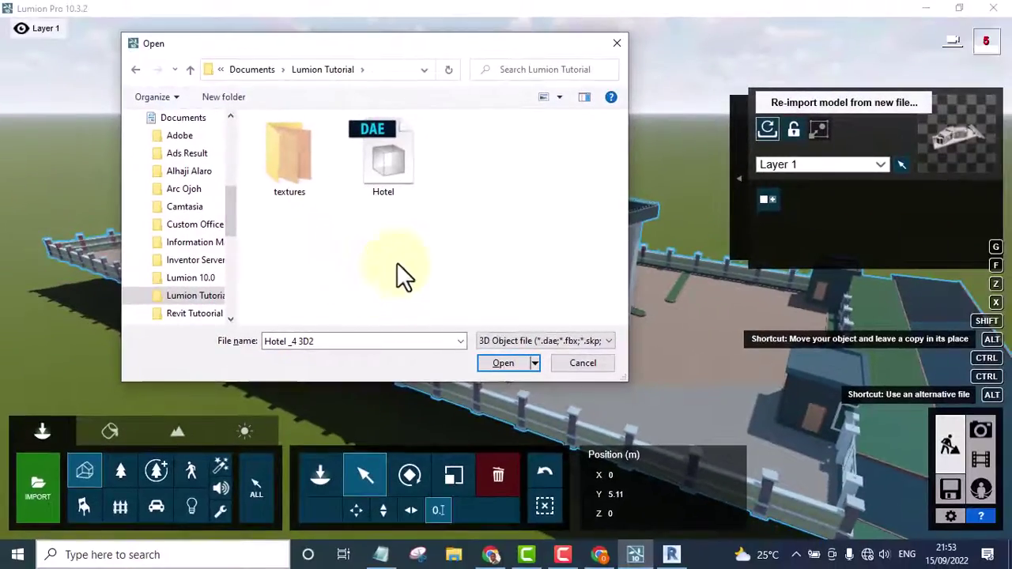
click(400, 150)
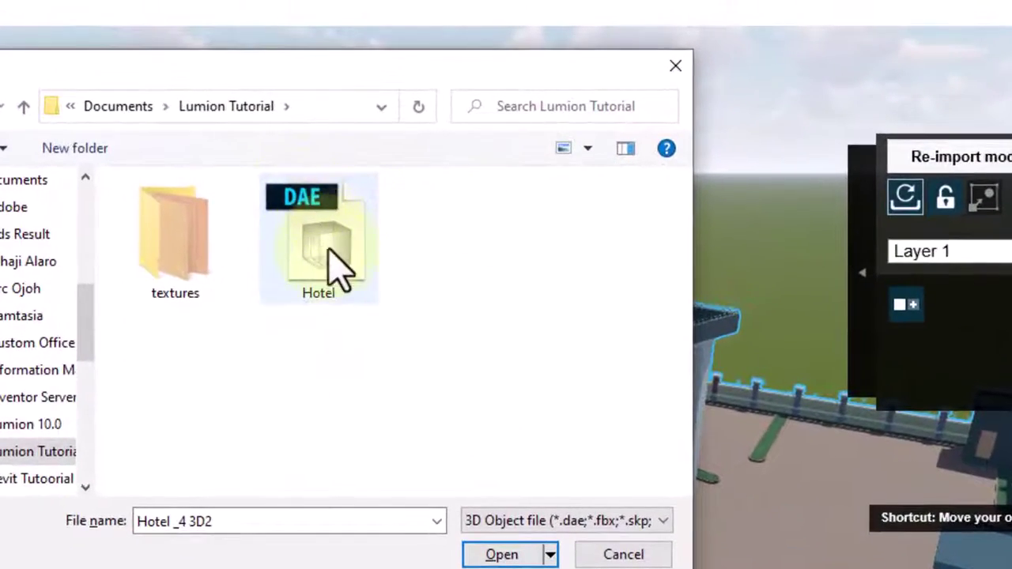
click(331, 237)
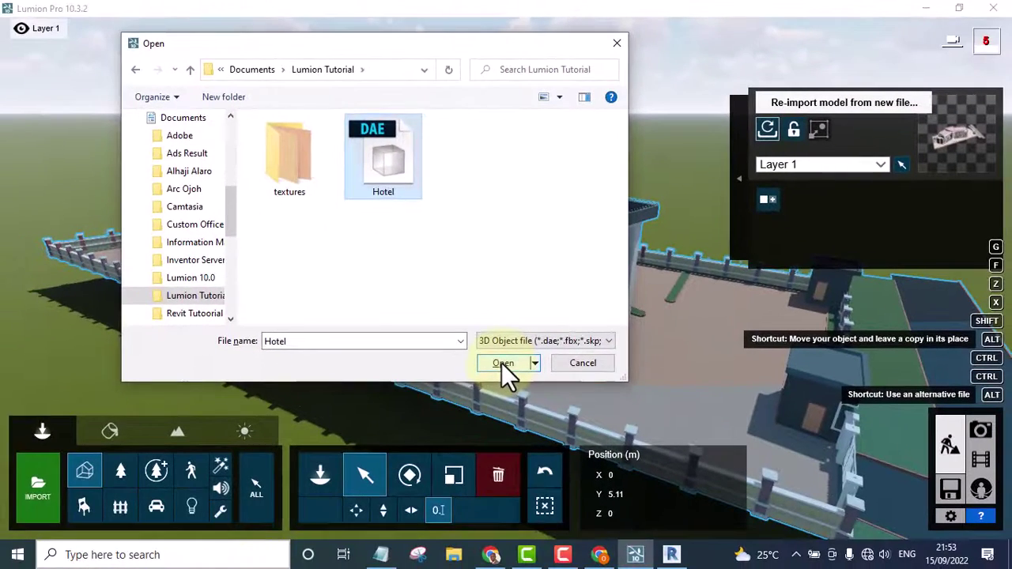
click(502, 554)
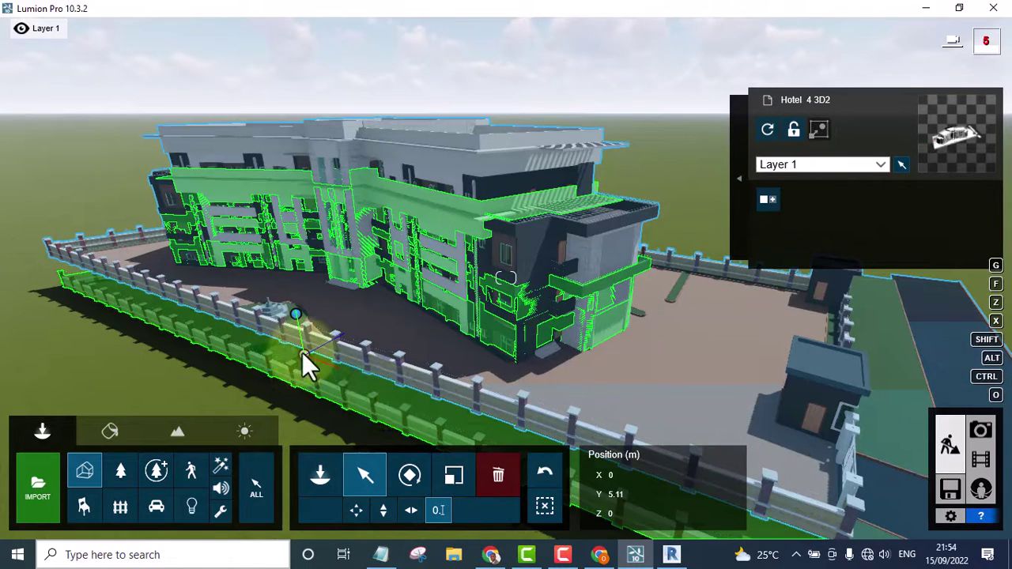
Step: Compare the source paths of the two overlapping hotel models and delete the old Hotel _4 3D2.dae copy at Y 0
click(302, 353)
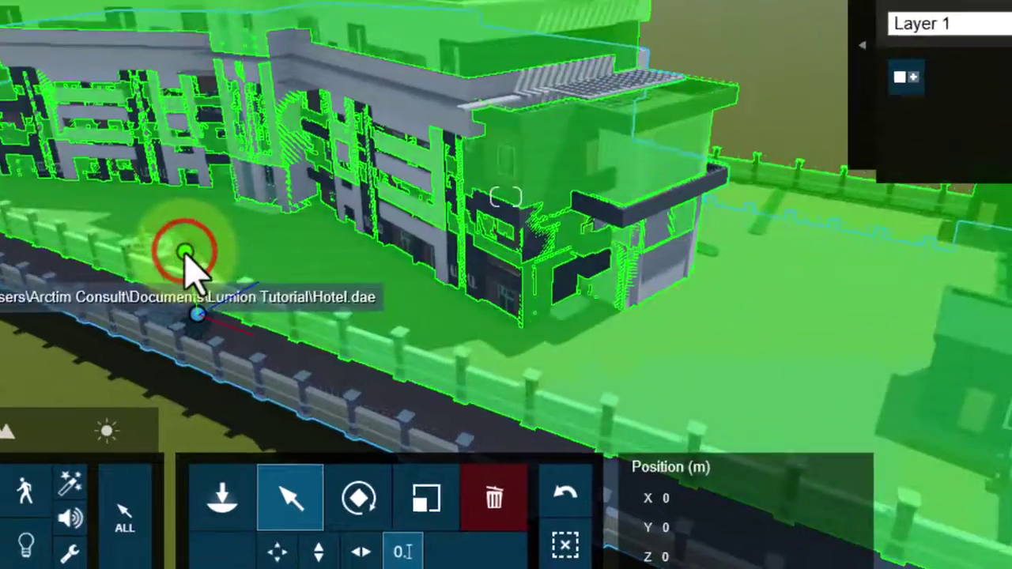
drag(186, 253, 187, 261)
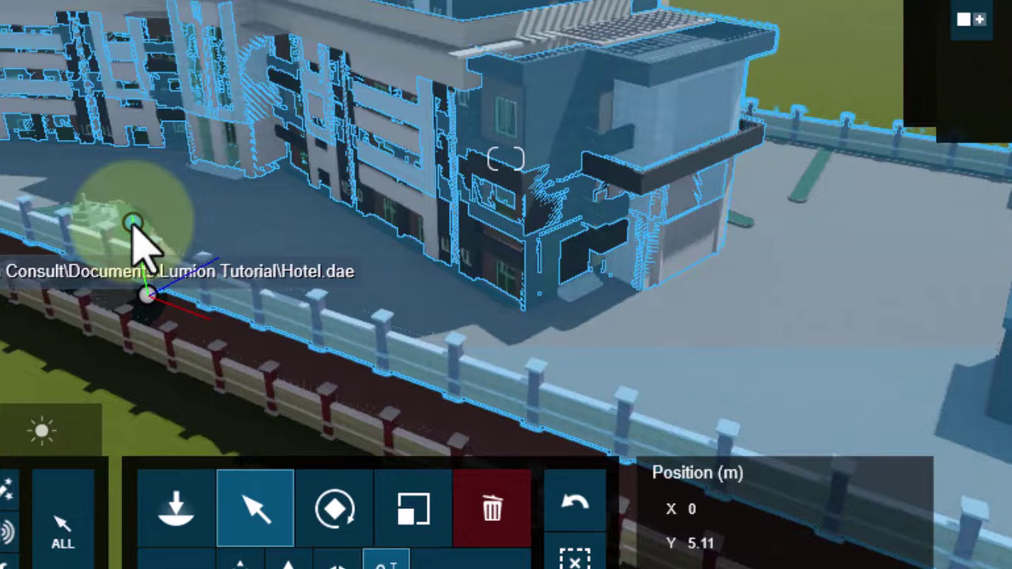
click(147, 294)
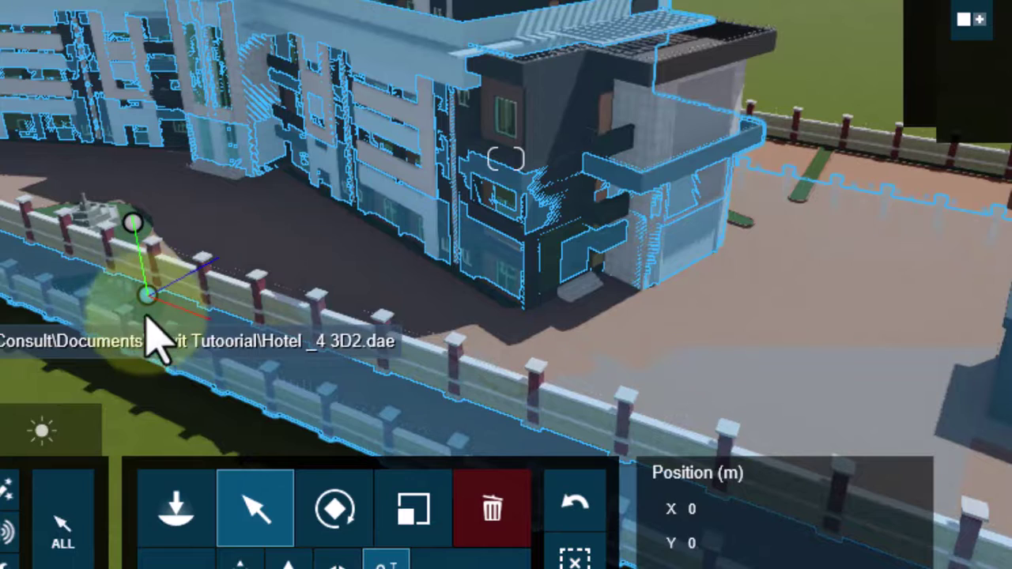
click(147, 295)
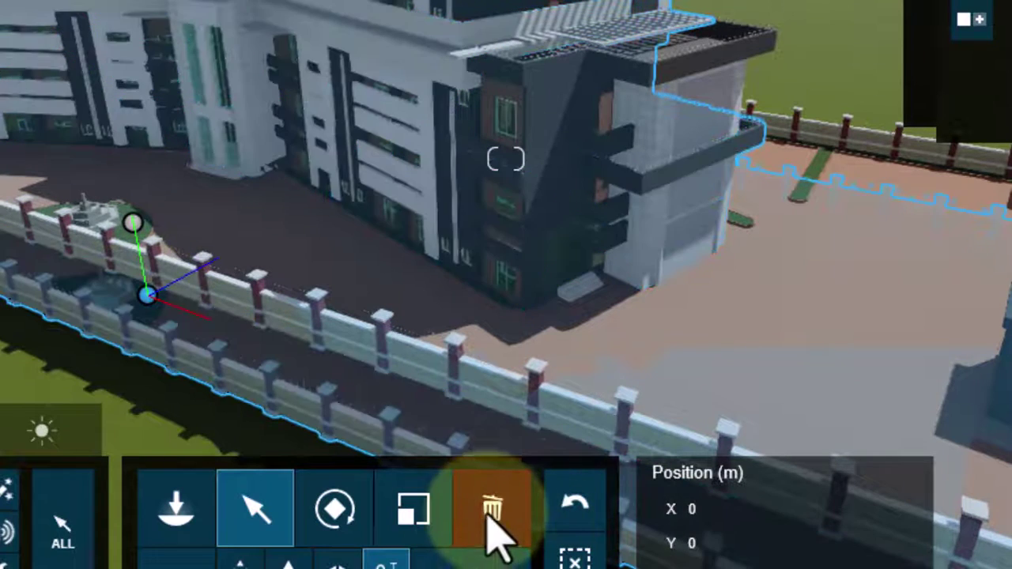
click(488, 506)
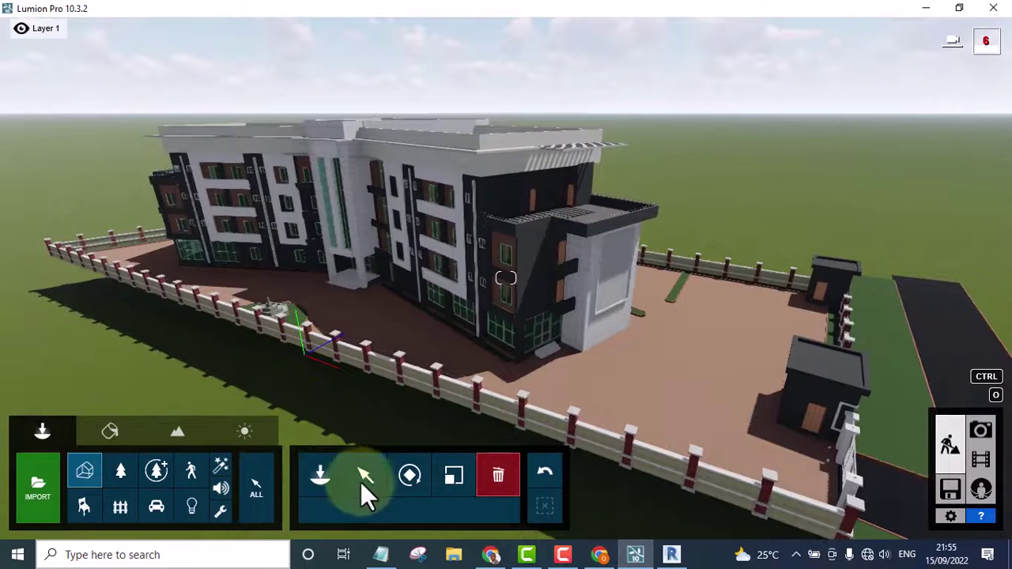
Step: Select the remaining re-imported hotel model
click(366, 474)
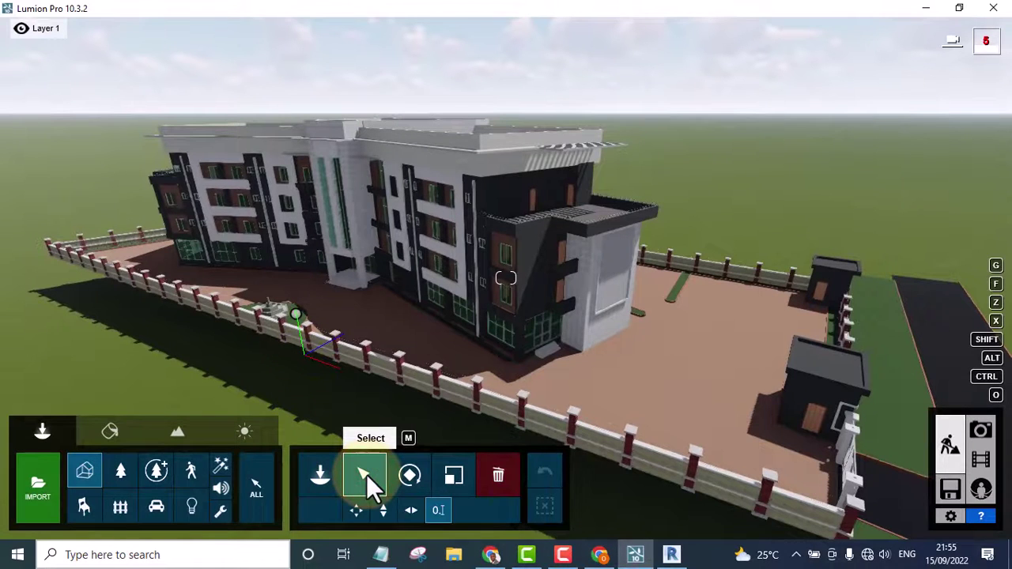
click(293, 313)
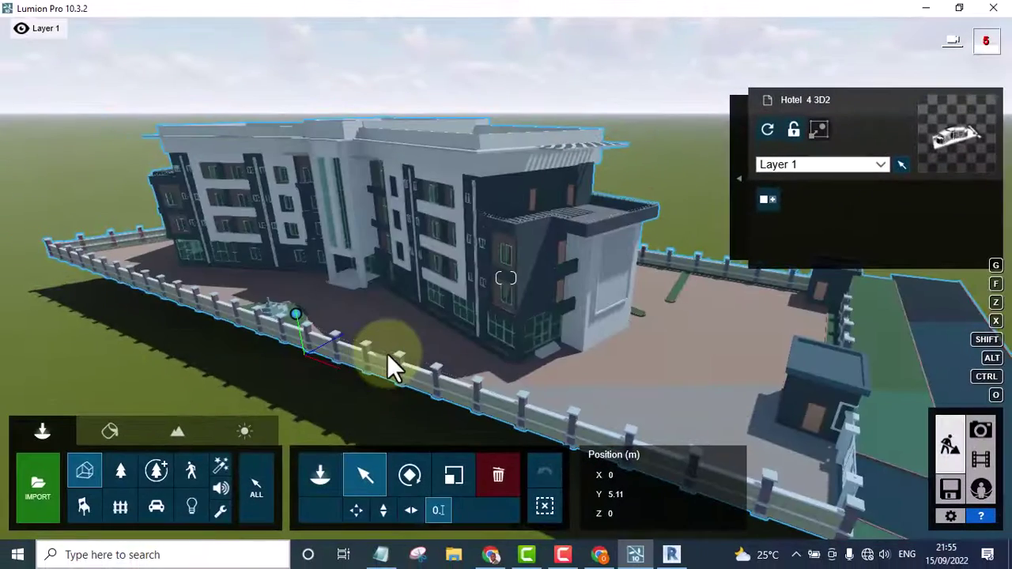
click(390, 357)
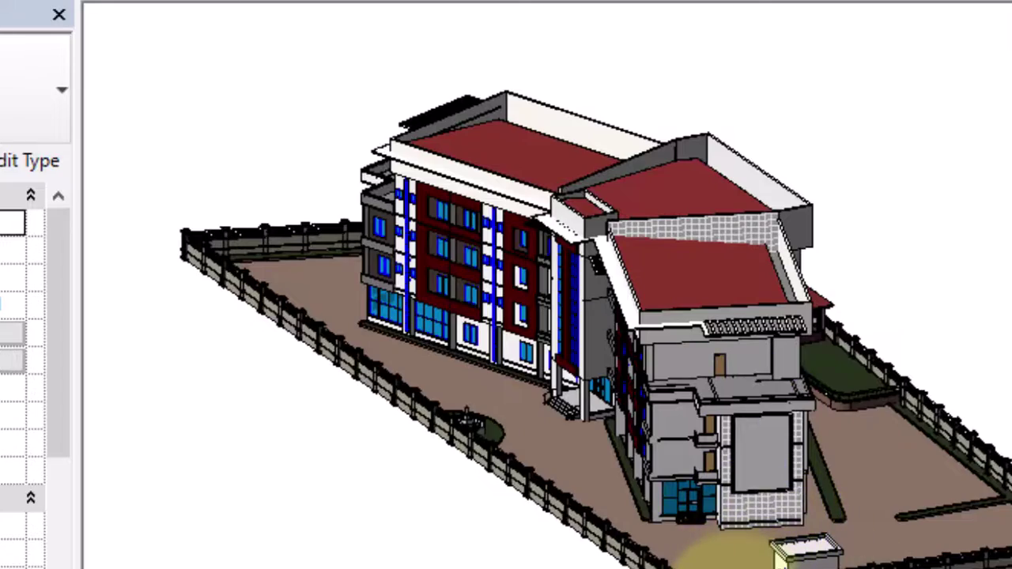
Step: Delete the entrance gate beside the small gatehouse in the Revit hotel model
shift+middle_drag(719, 558, 847, 514)
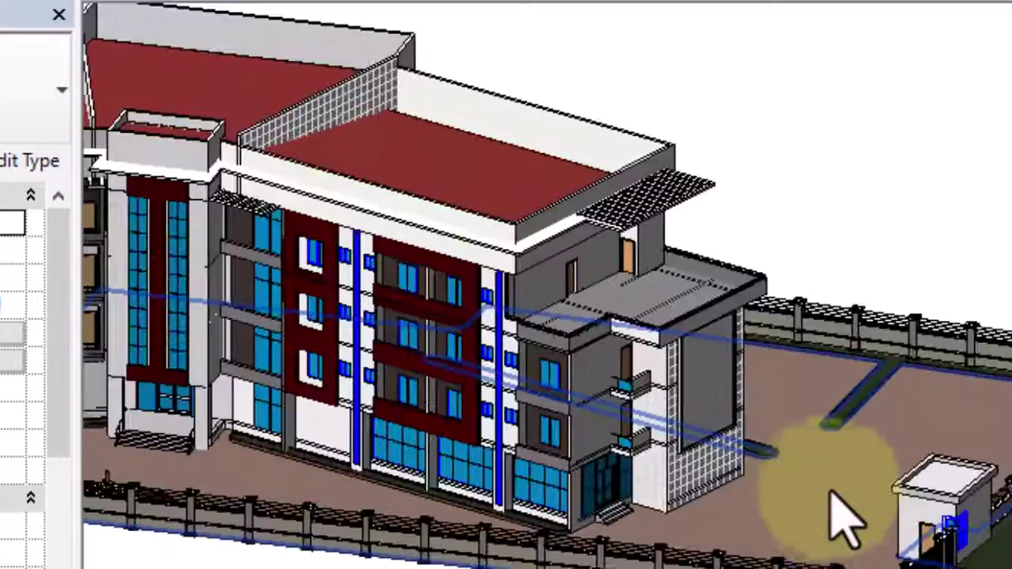
scroll(778, 531, up, 3)
scroll(723, 542, up, 5)
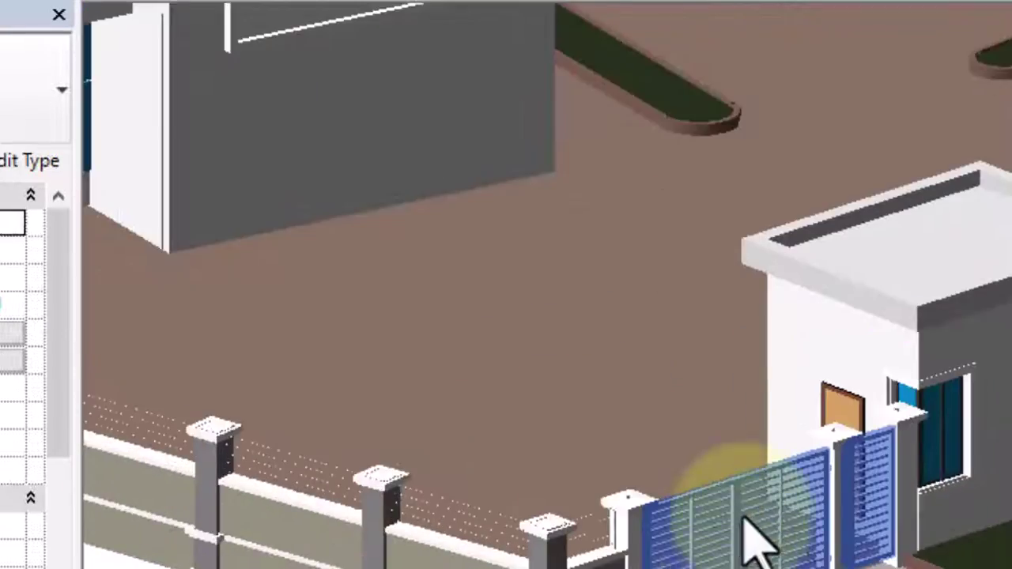
scroll(759, 541, up, 2)
click(749, 504)
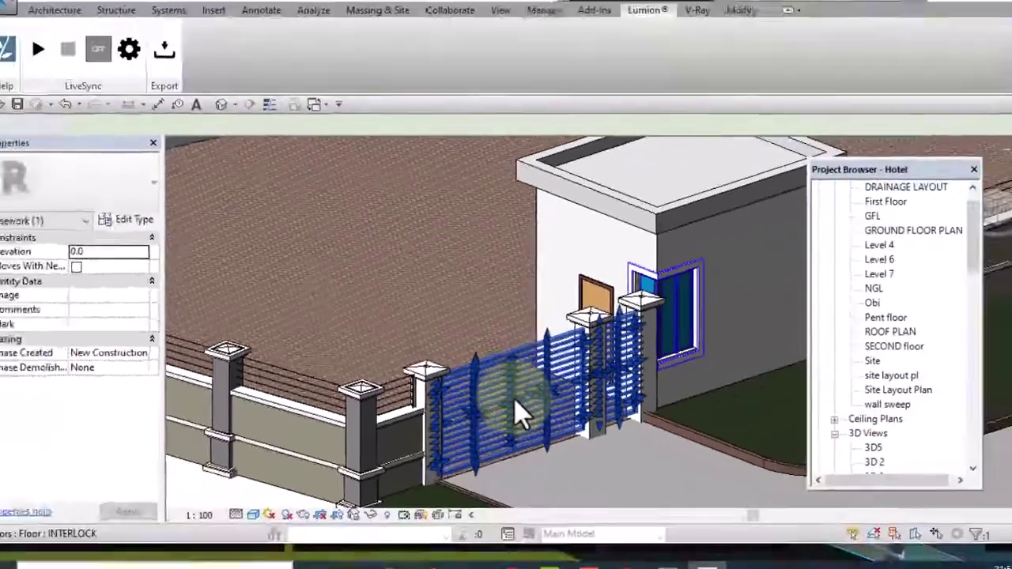
key(Delete)
scroll(494, 403, down, 5)
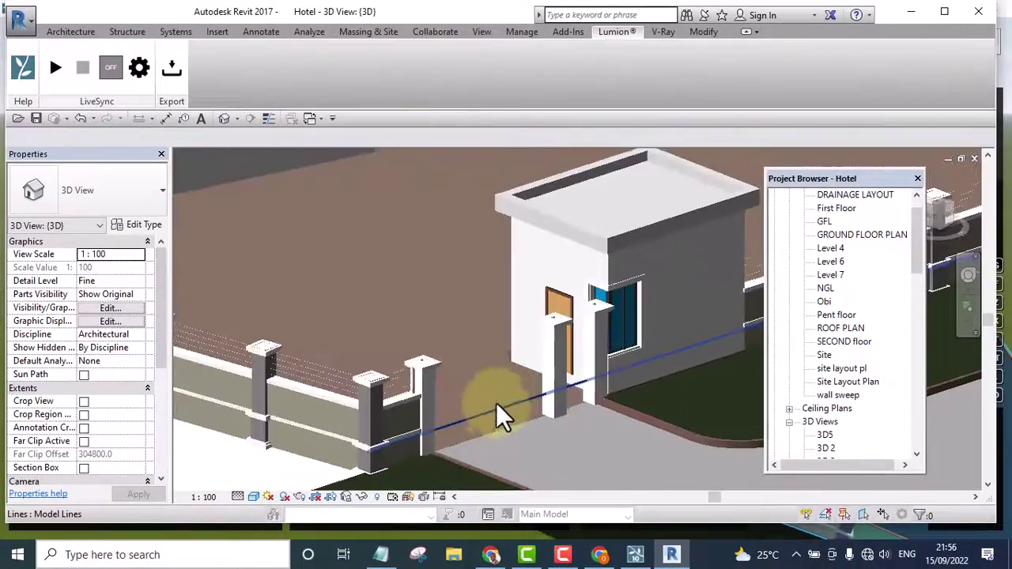
scroll(494, 411, down, 4)
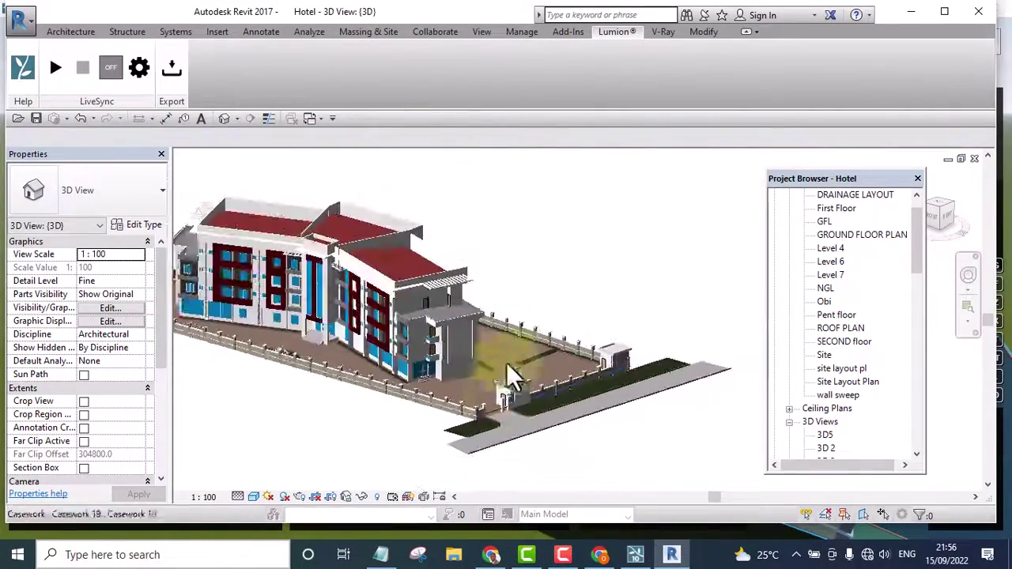
Step: Start LiveSync for the edited hotel model and switch to Lumion
click(54, 62)
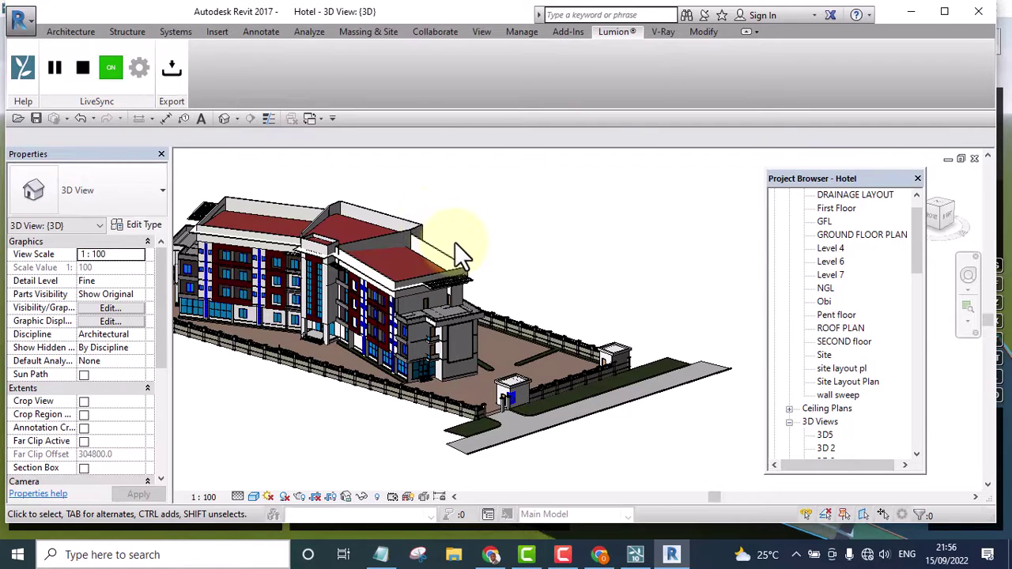
click(636, 556)
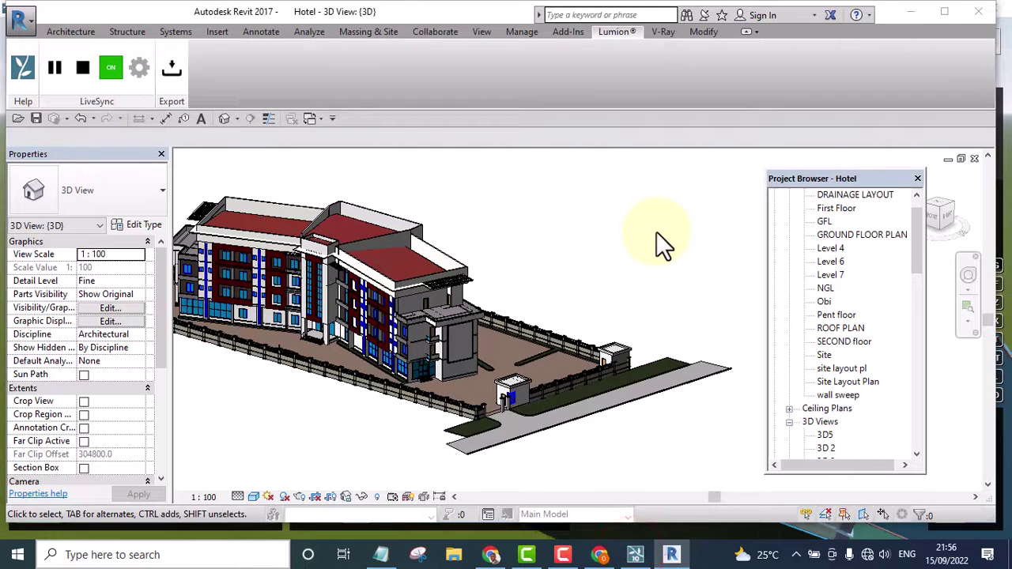
click(915, 14)
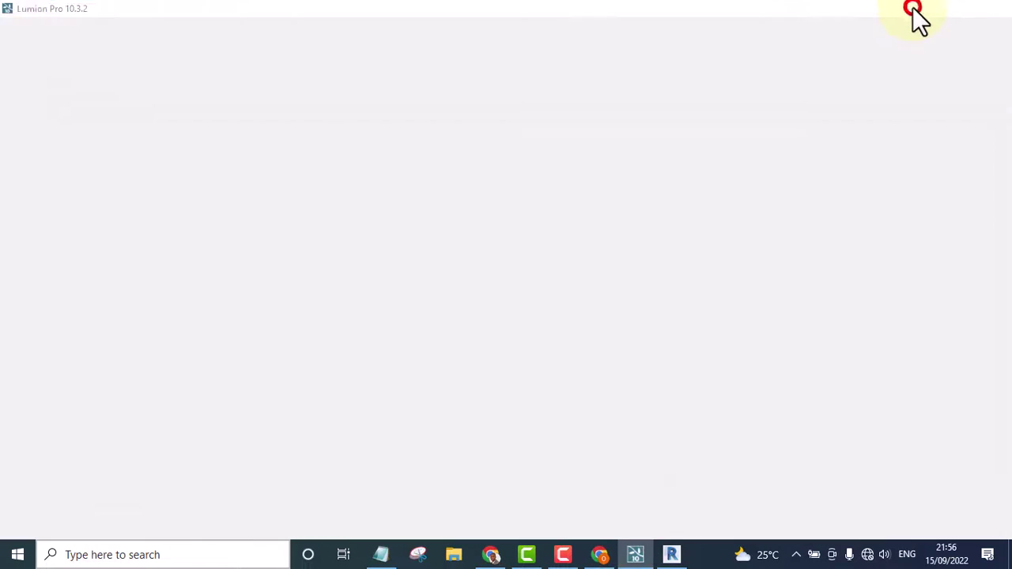
click(912, 12)
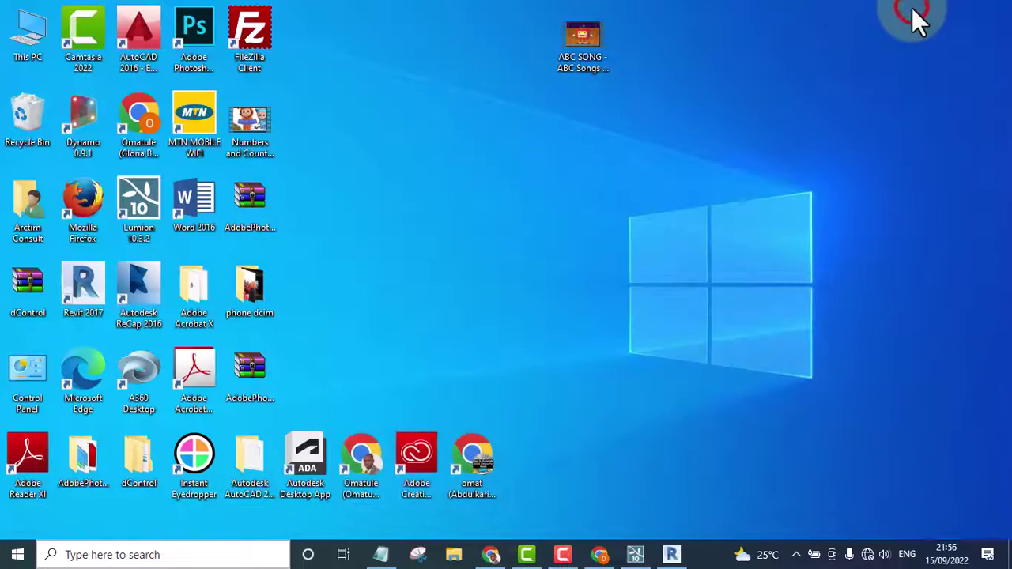
click(635, 553)
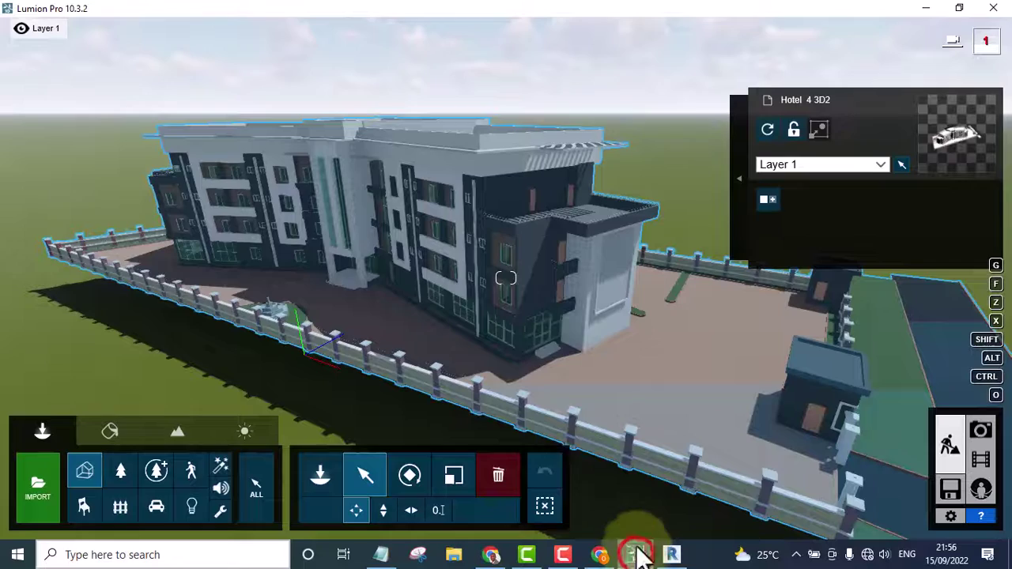
Step: Examine the fence entrance beside the gatehouse in Lumion to check whether the gate removal was synced
click(865, 474)
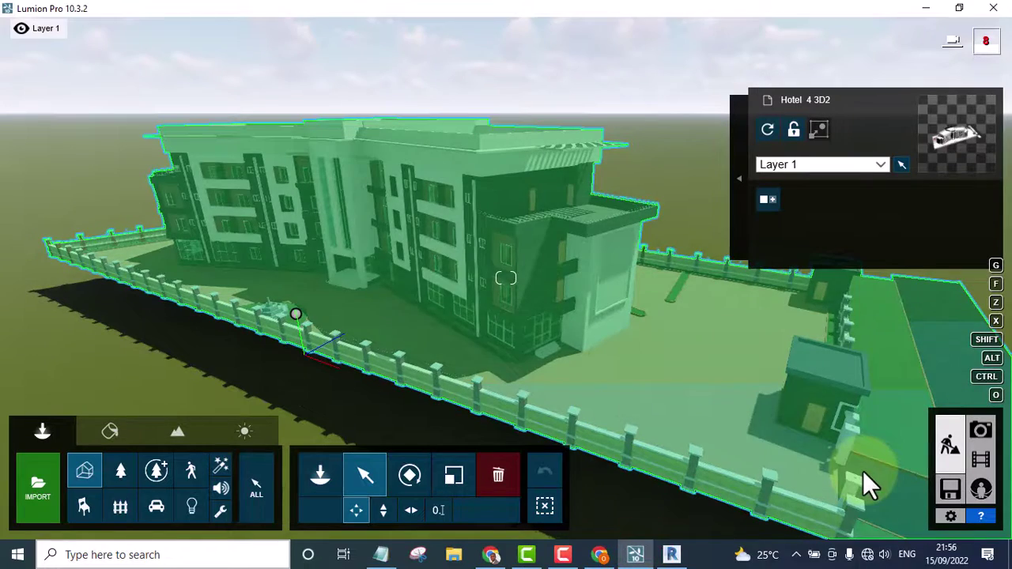
click(863, 478)
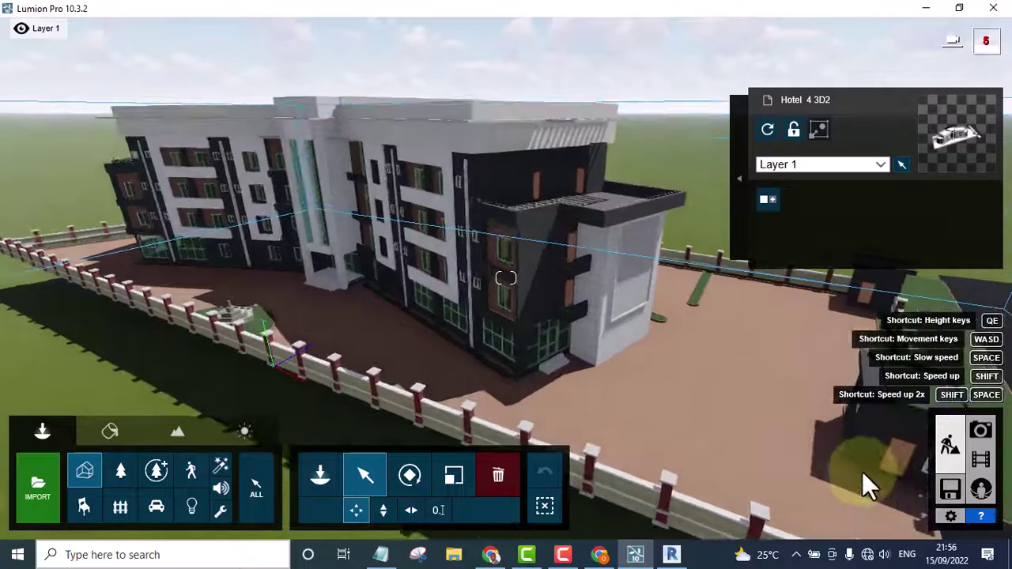
right_drag(862, 471, 674, 419)
click(672, 426)
click(692, 486)
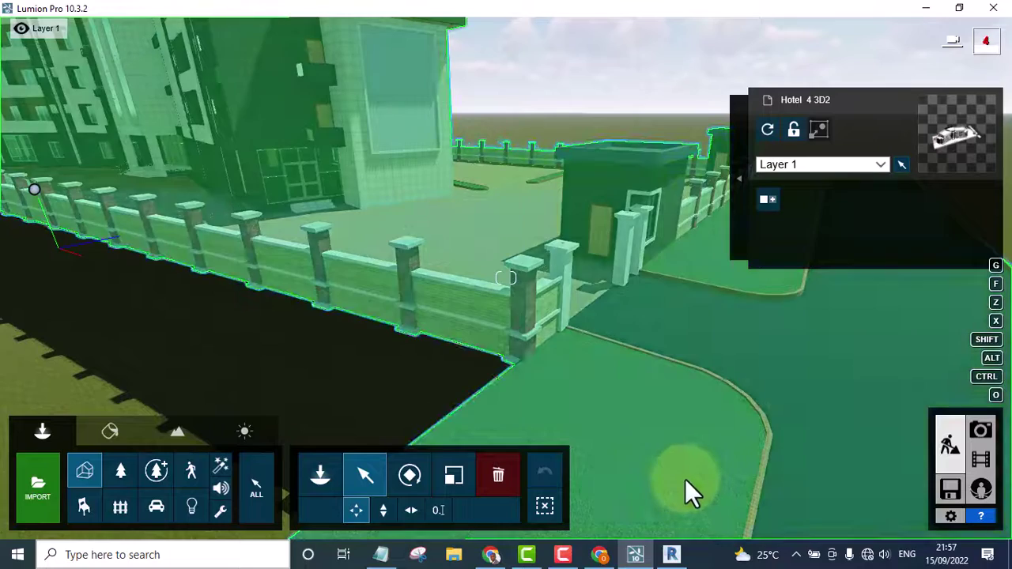